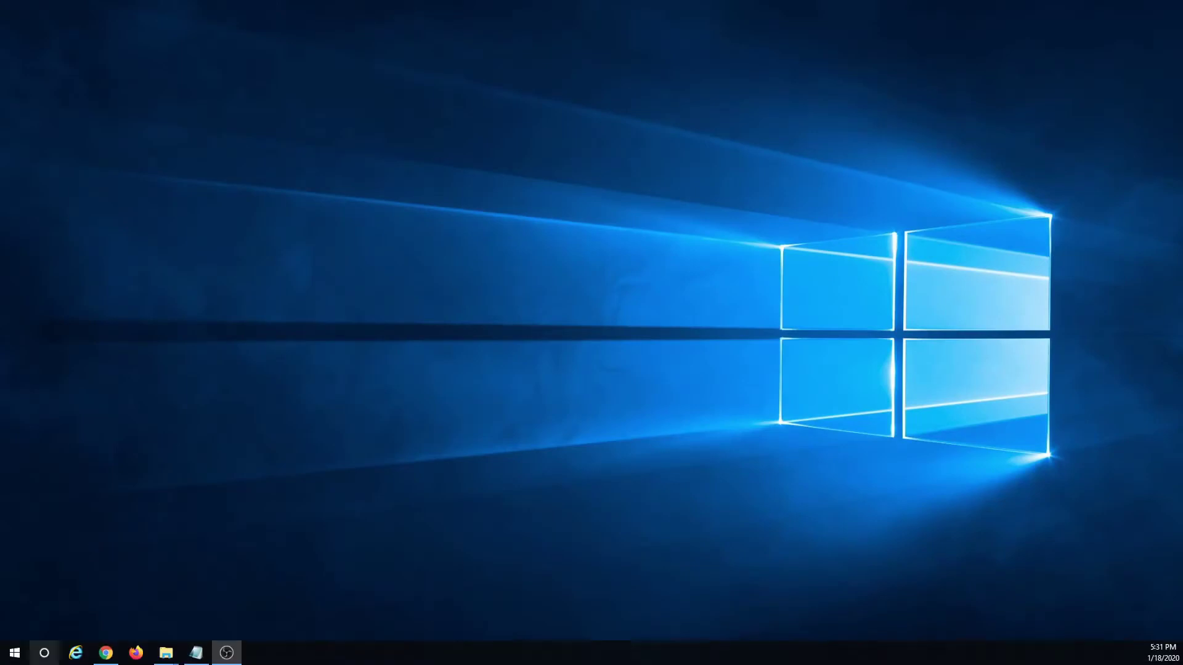
Open the Start menu and scroll the app list to the S section to find Spektrum Programmer.
left_click(13, 657)
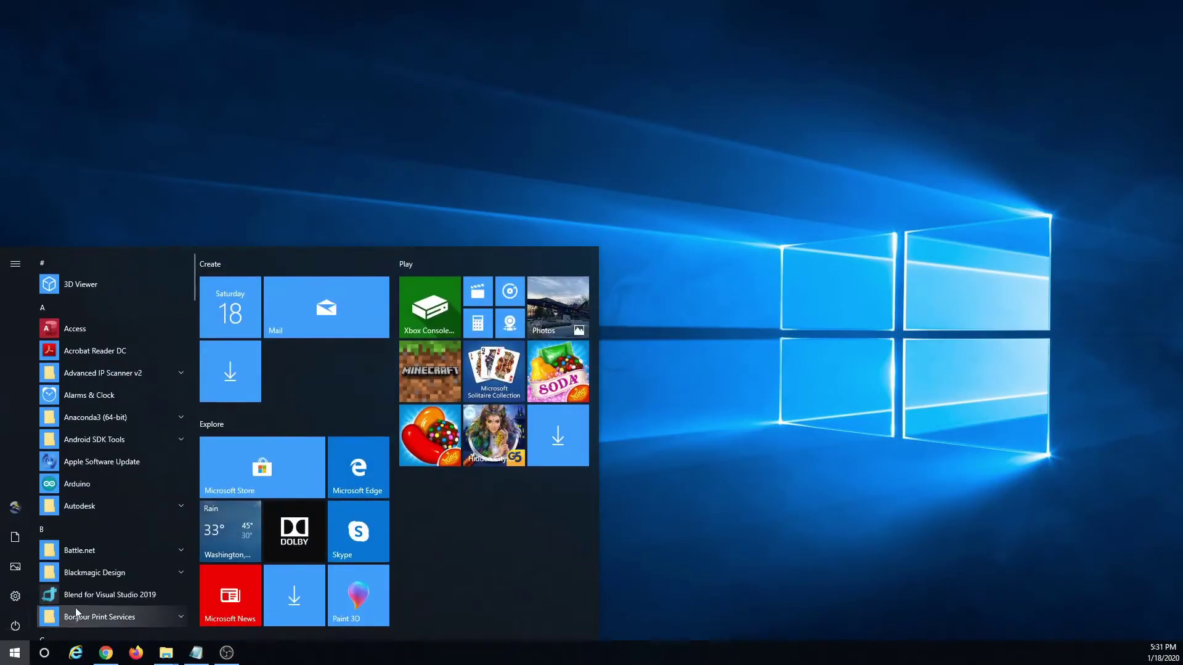
scroll(156, 477, "down", 15)
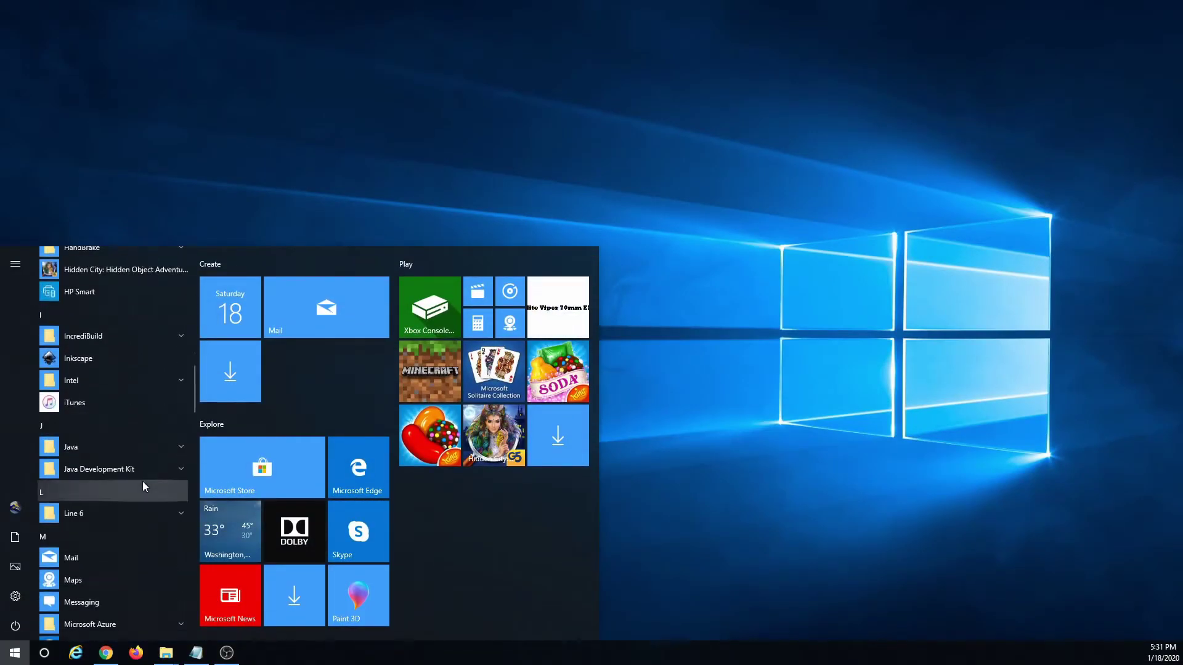
scroll(142, 484, "down", 10)
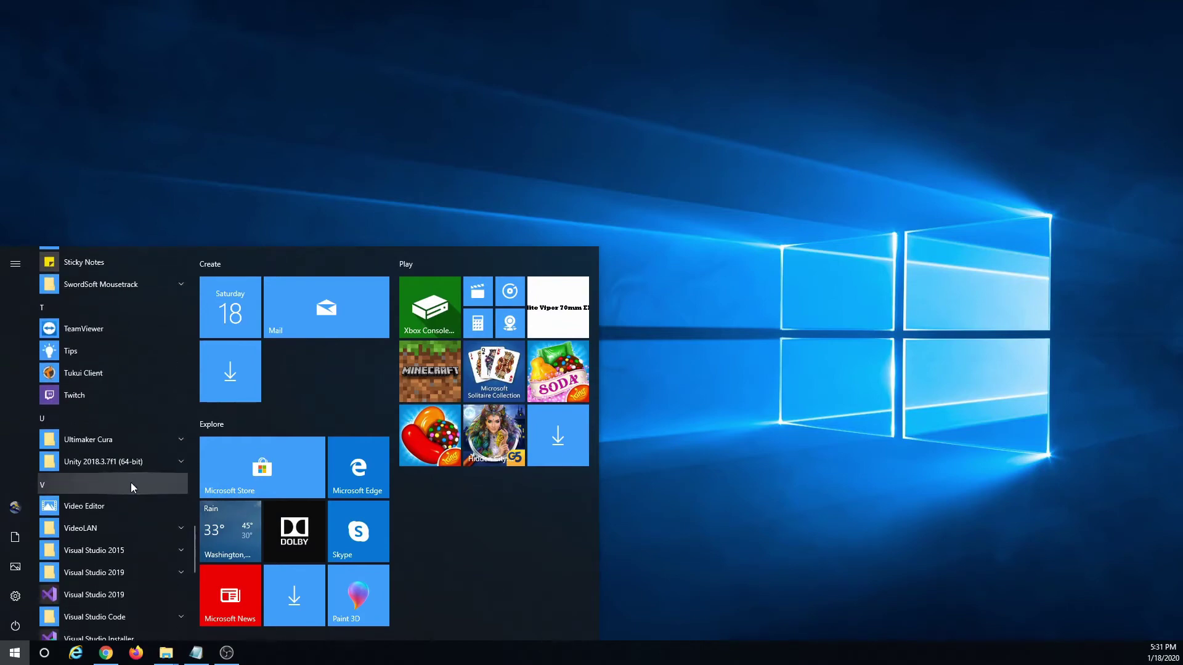
scroll(125, 482, "up", 2)
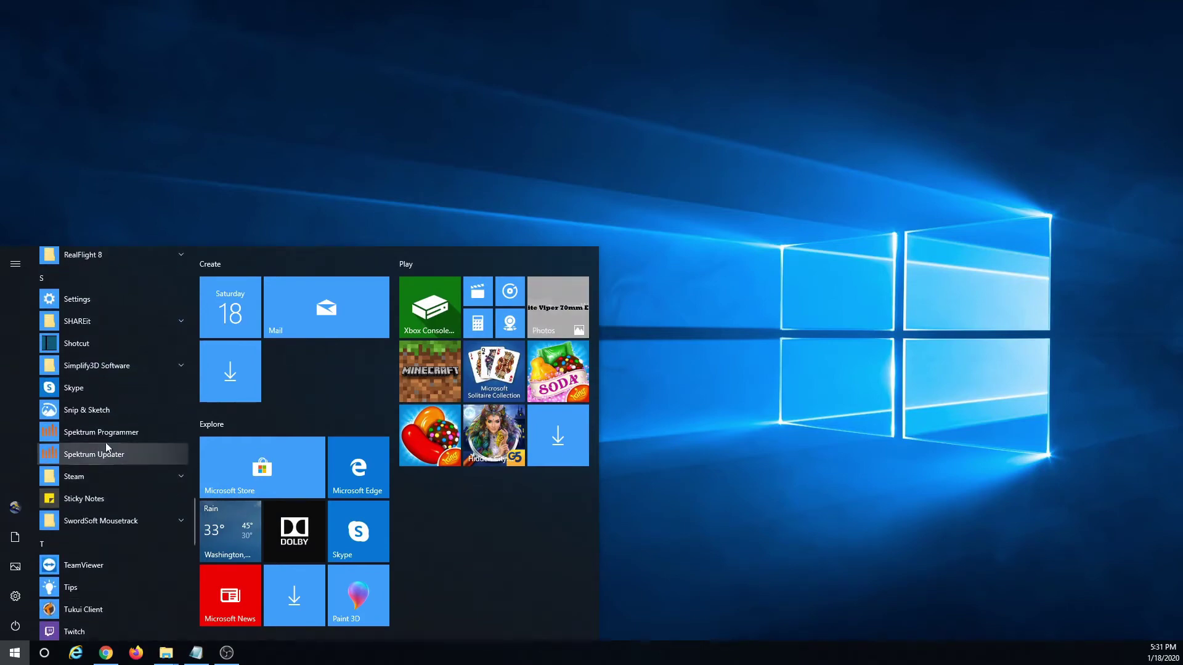
Launch Spektrum Programmer and log out of the current account.
left_click(86, 433)
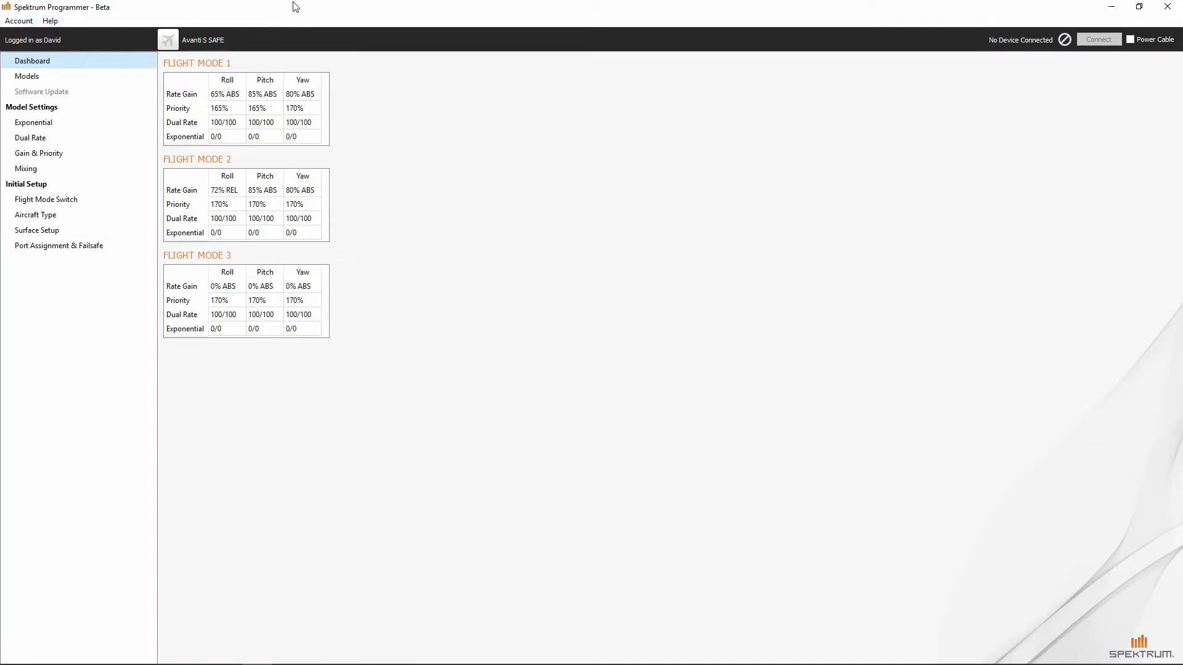
left_click(18, 22)
left_click(35, 35)
Show the About Spektrum Programmer dialog for version 3.4 Beta.
left_click(52, 23)
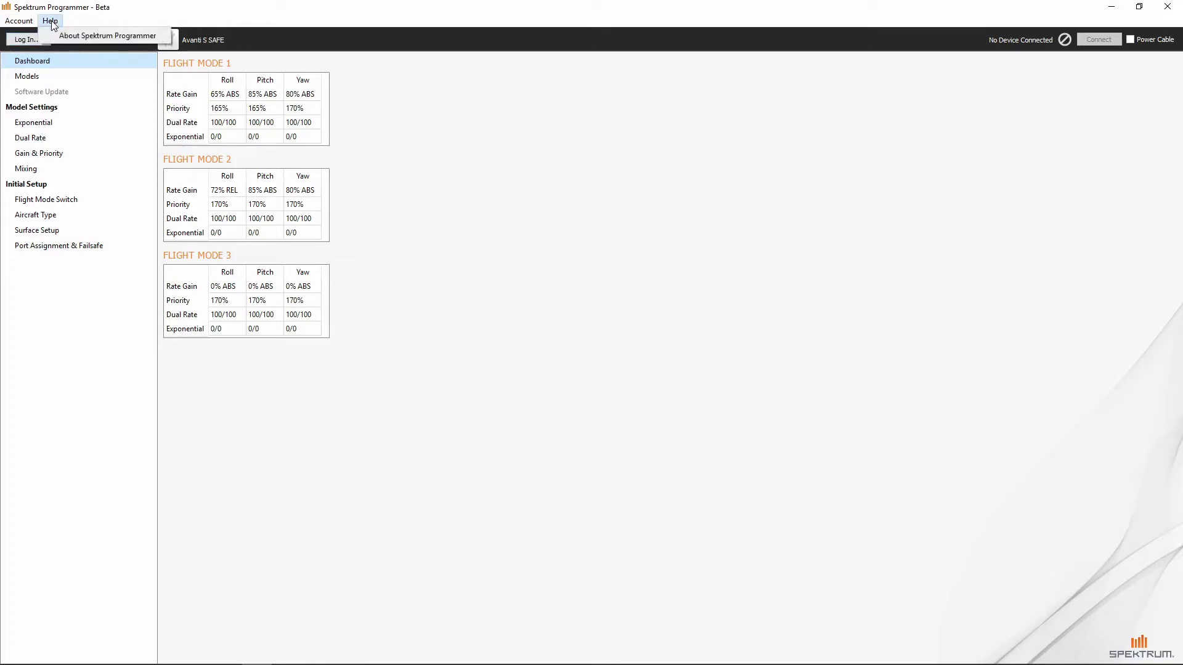
left_click(207, 14)
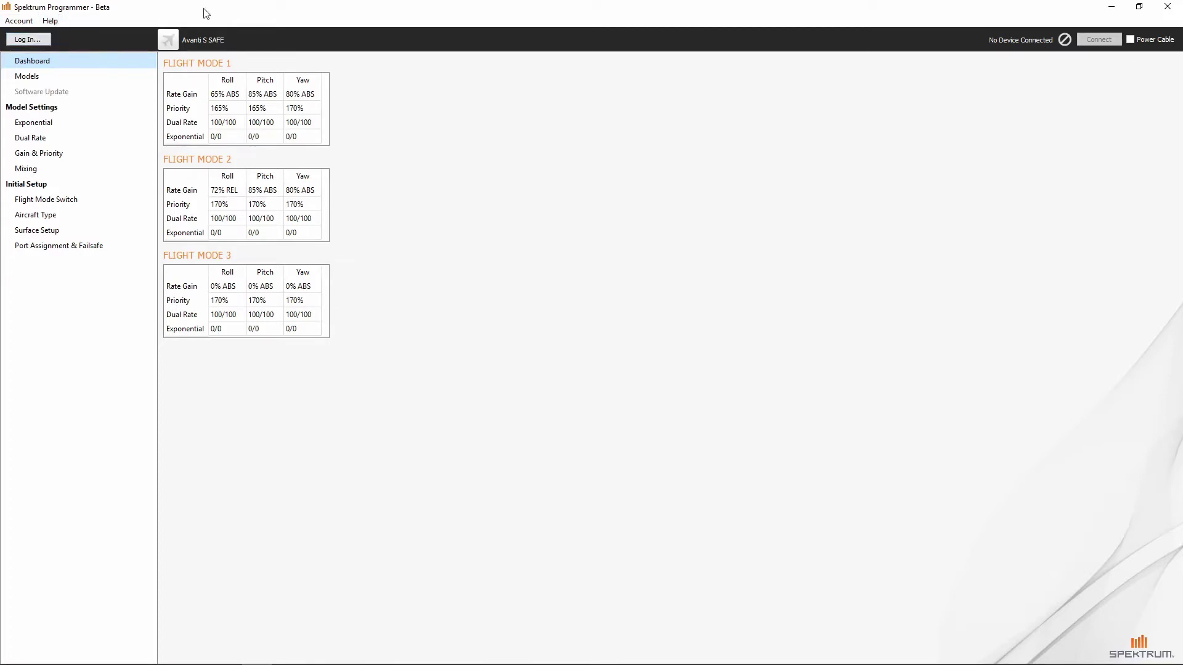
left_click(50, 21)
left_click(75, 37)
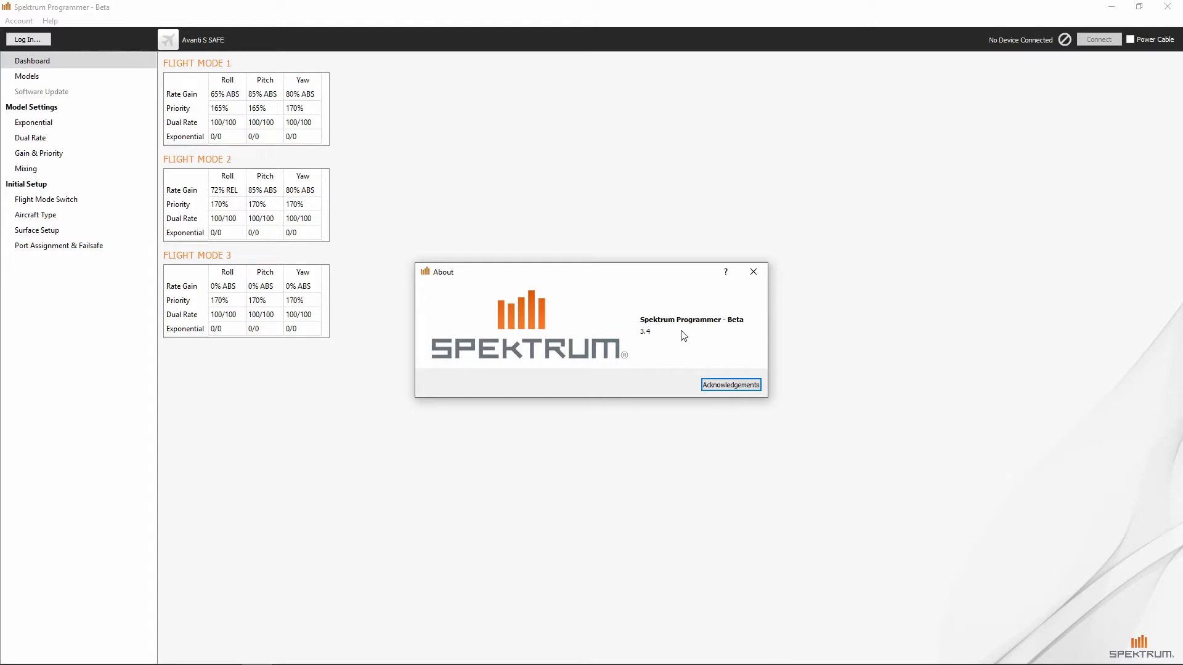
Close the About dialog, open the login prompt, then open and cancel Create an Account.
left_click(758, 273)
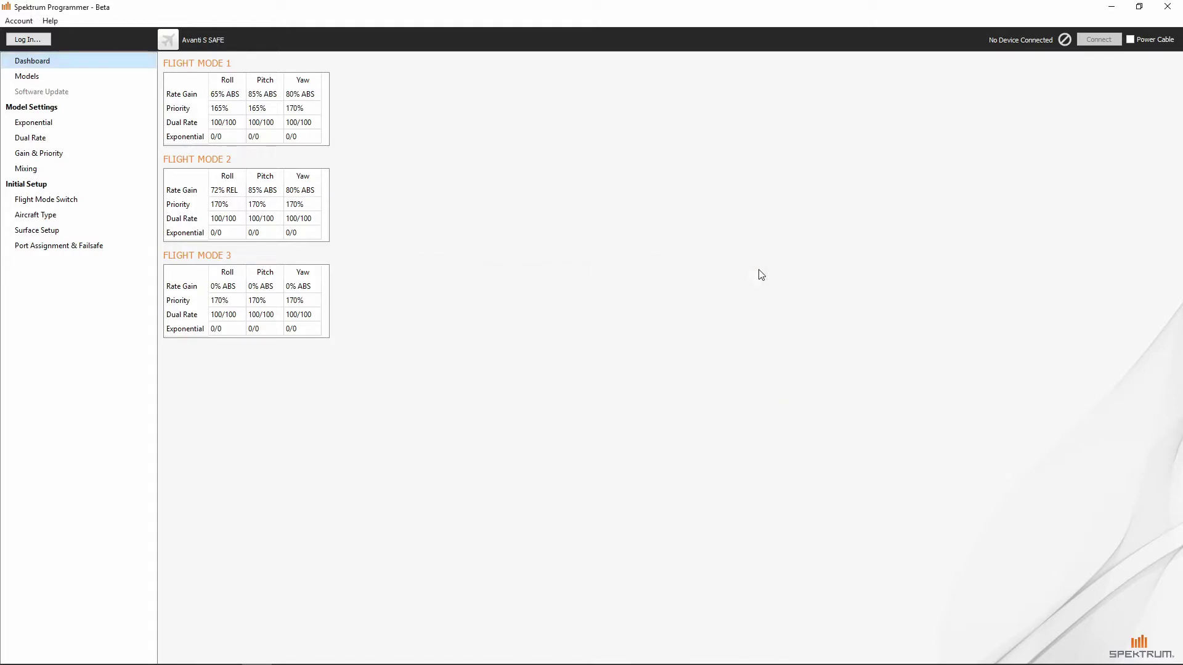
left_click(25, 39)
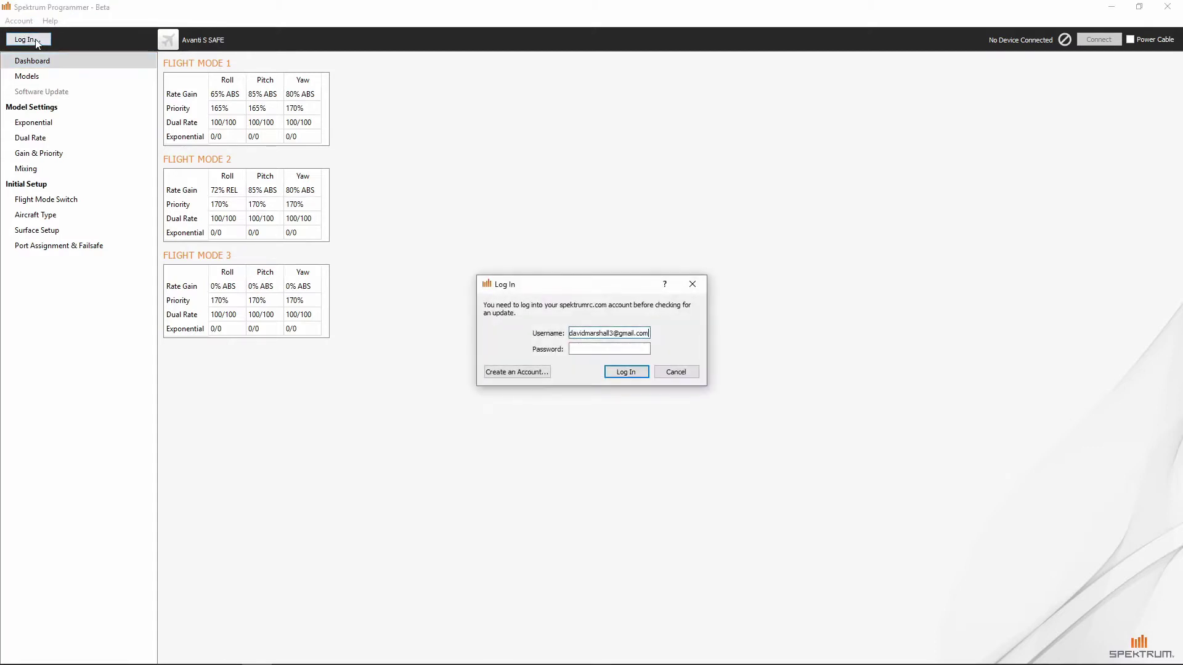
left_click(580, 351)
left_click(509, 372)
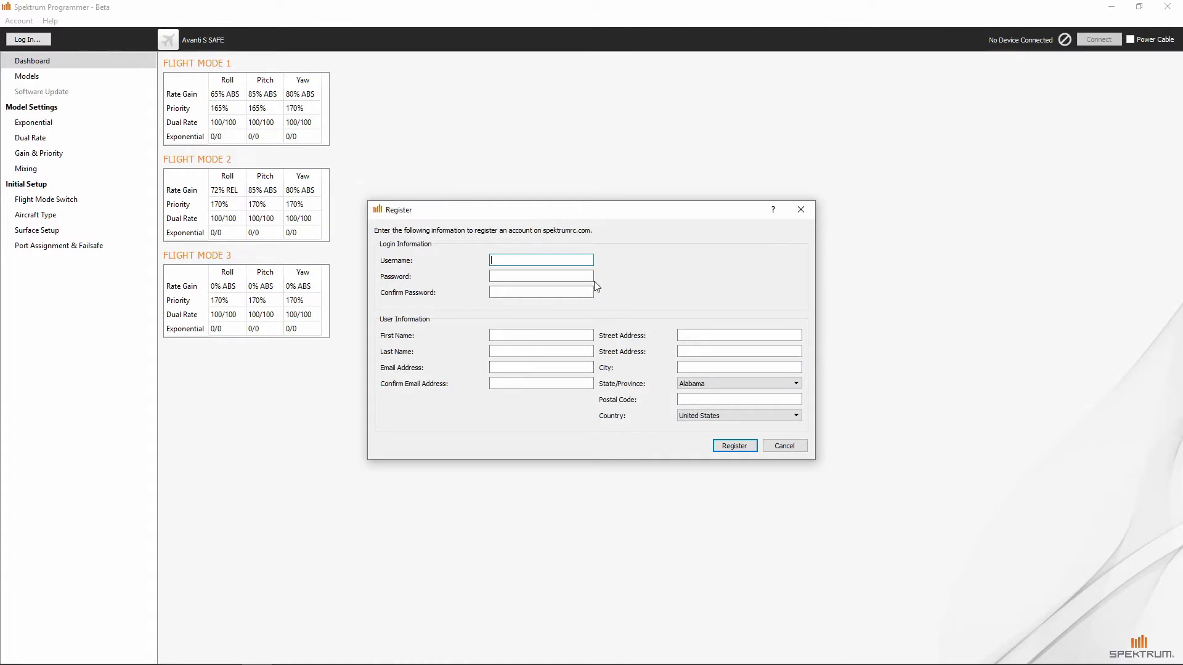
left_click(783, 446)
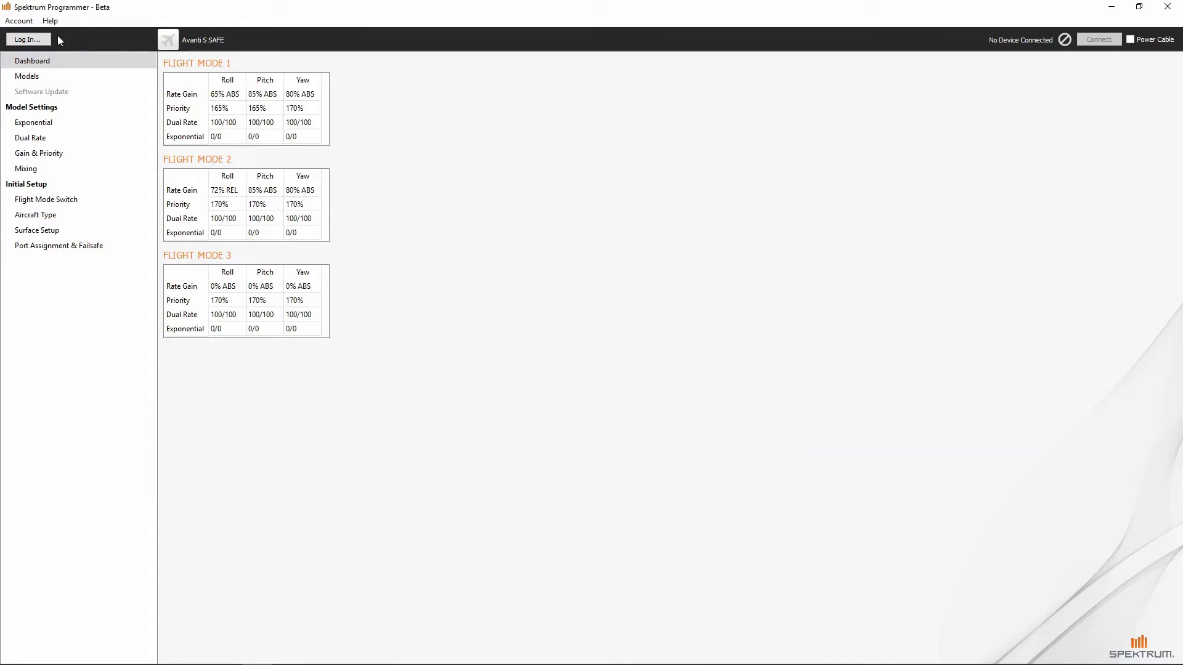
Log in to the spektrumrc.com account by entering its password.
left_click(48, 39)
left_click(579, 350)
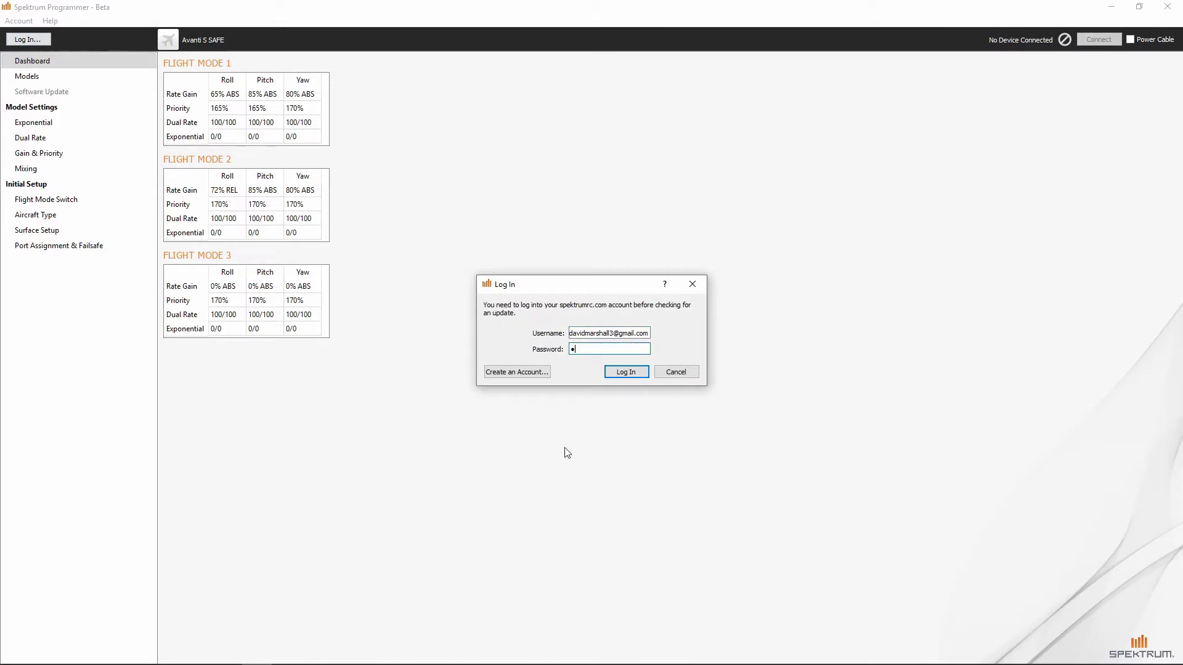
key("Return")
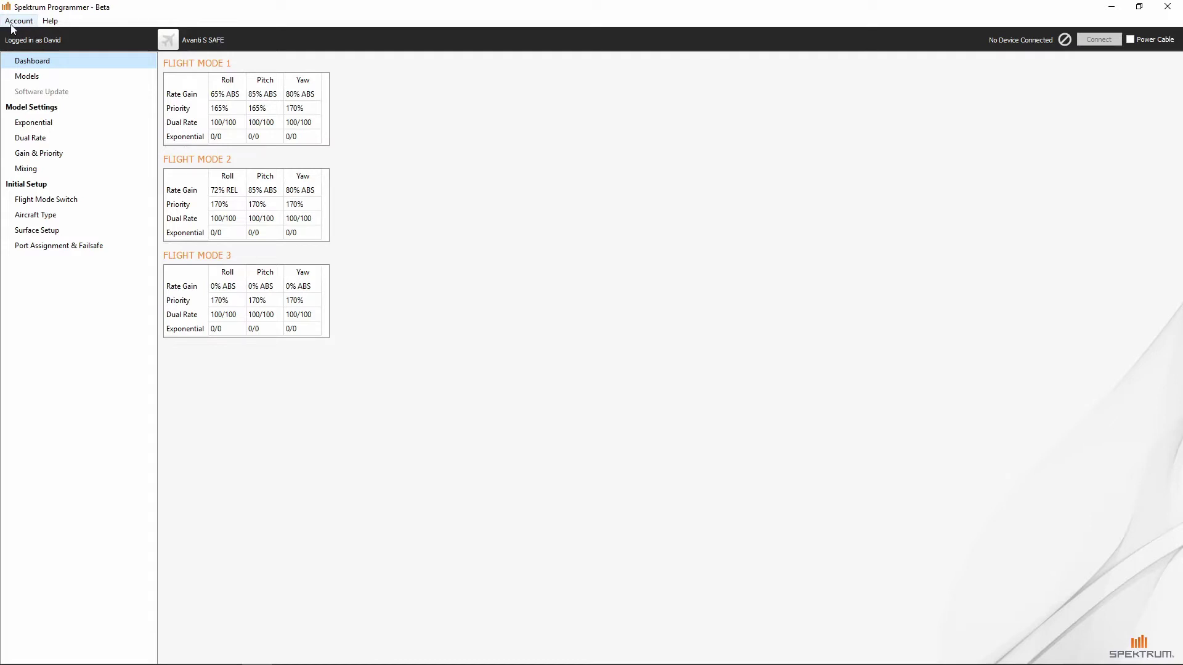
Open and close the Help menu once sign-in has completed.
left_click(51, 23)
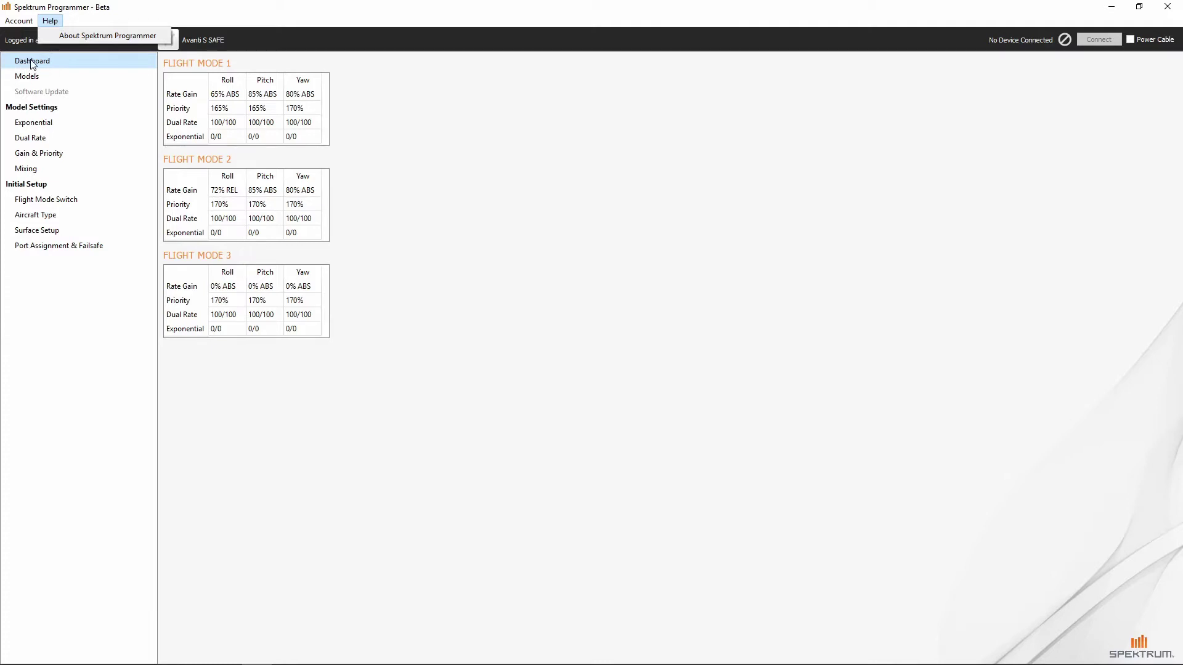
left_click(85, 377)
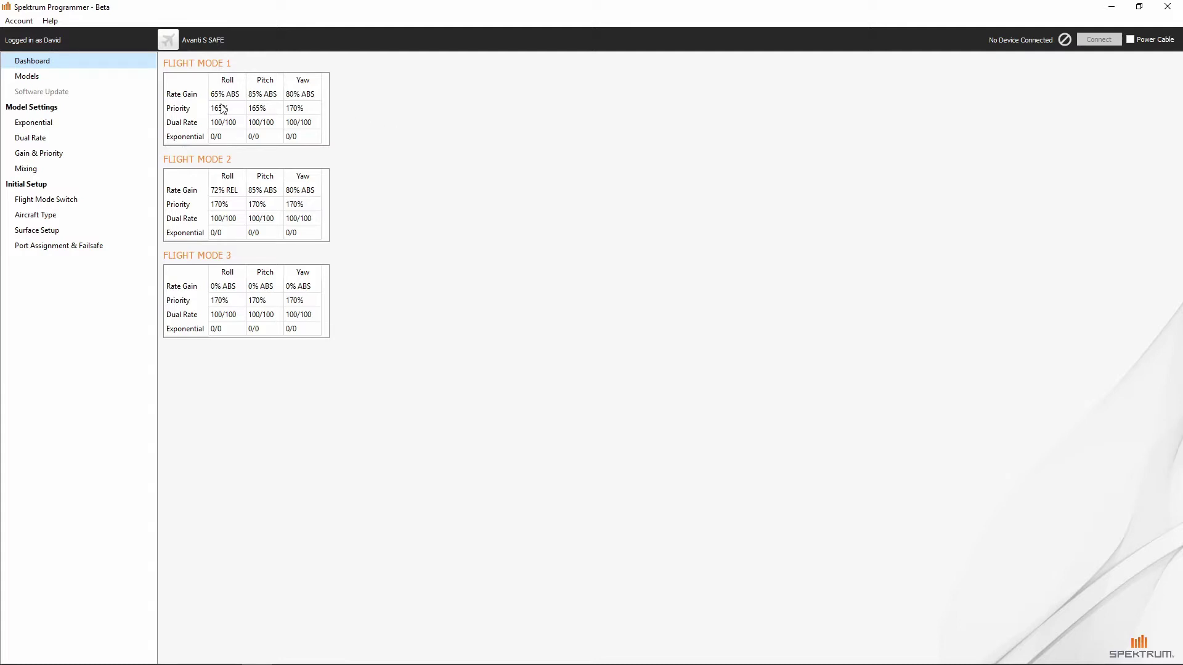
Select P-47D SAFE v0.4 as the active model and open its details, then cancel unchanged.
left_click(22, 79)
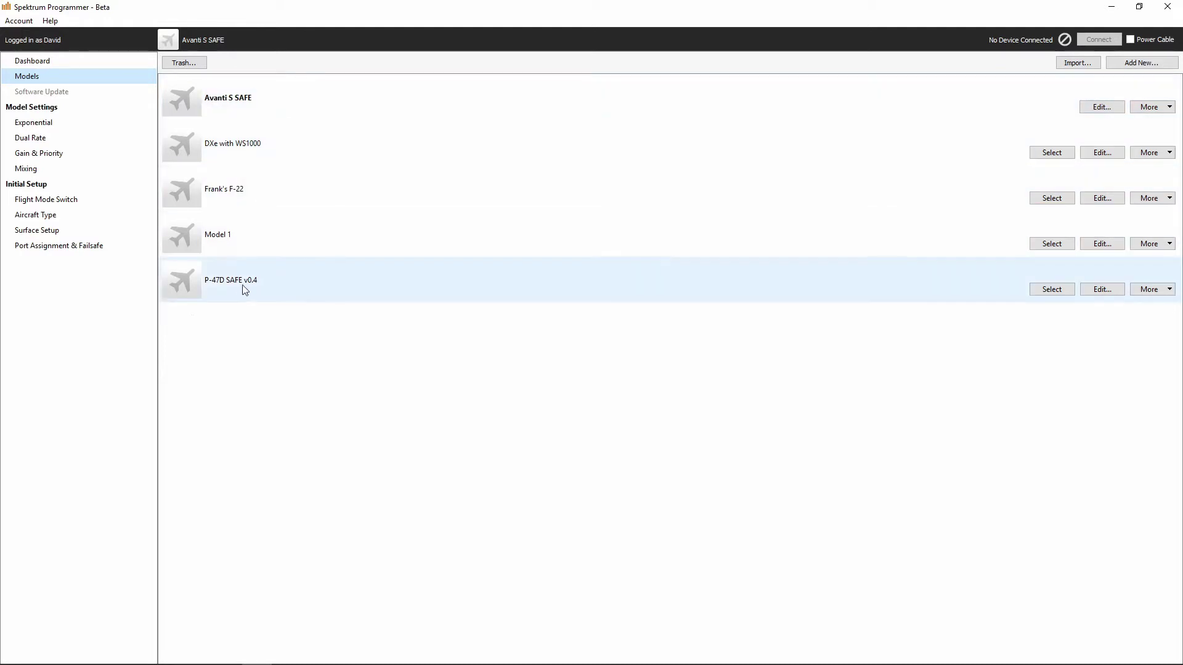
left_click(233, 288)
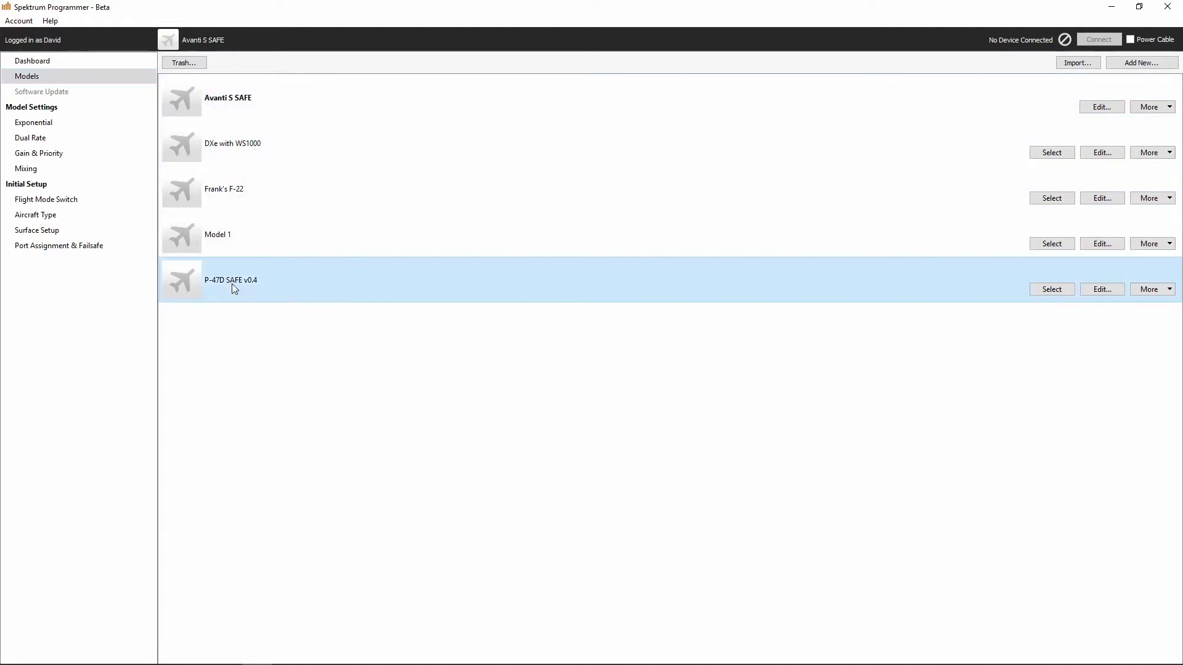
left_click(1051, 292)
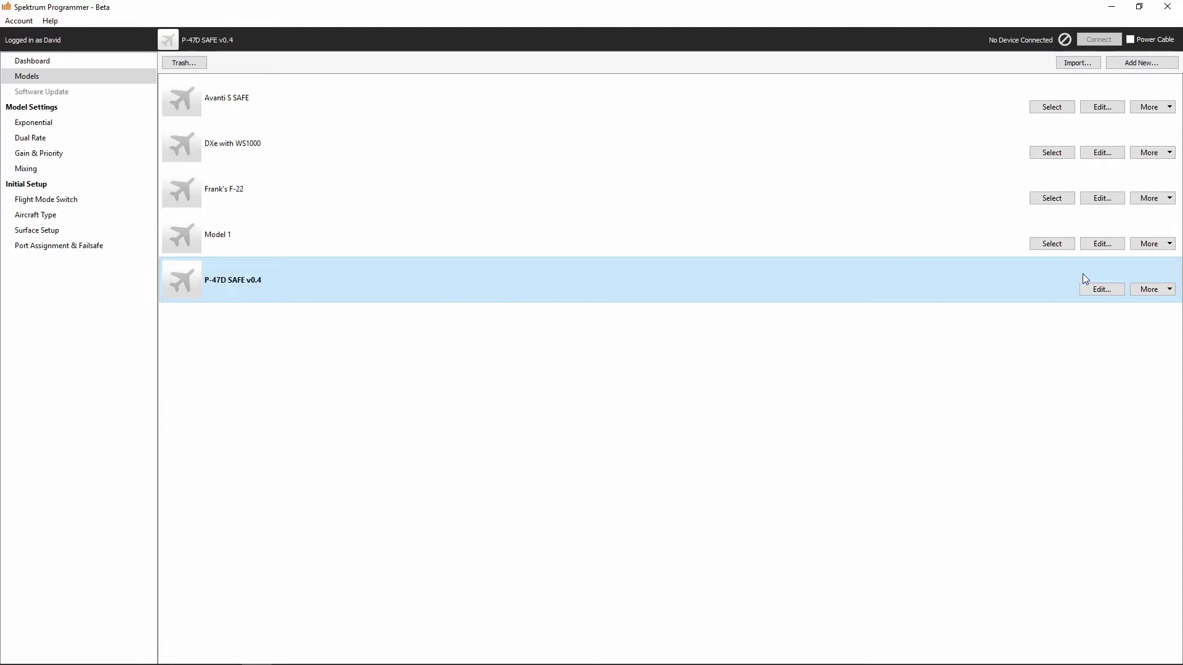
left_click(1115, 292)
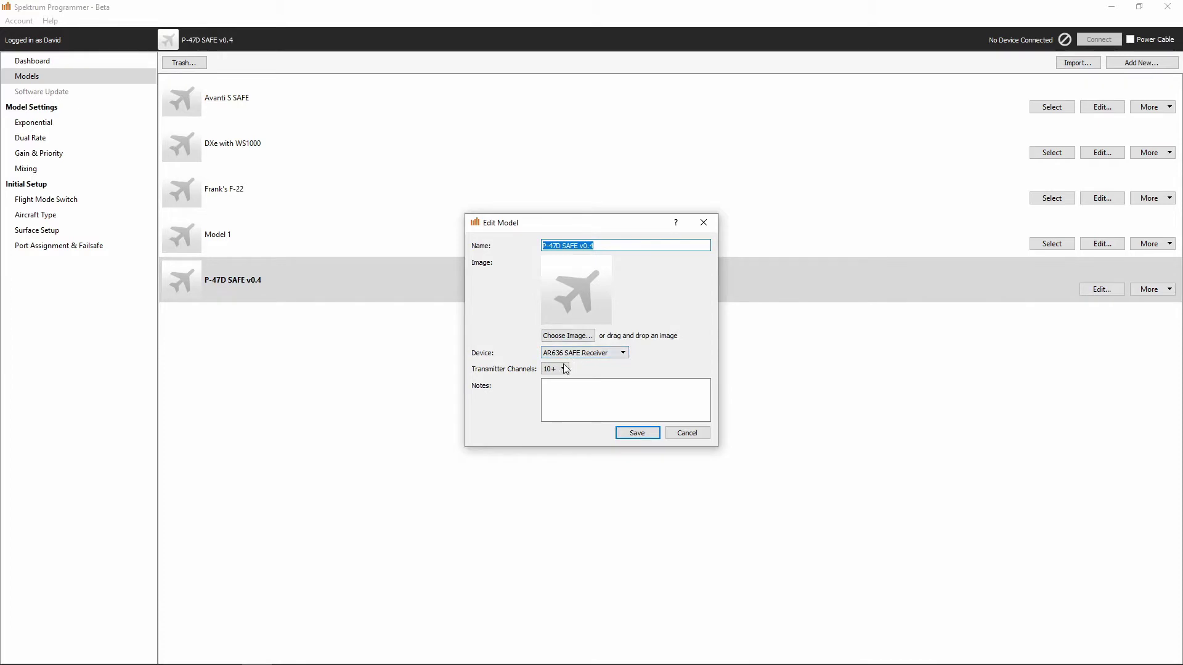
left_click(688, 434)
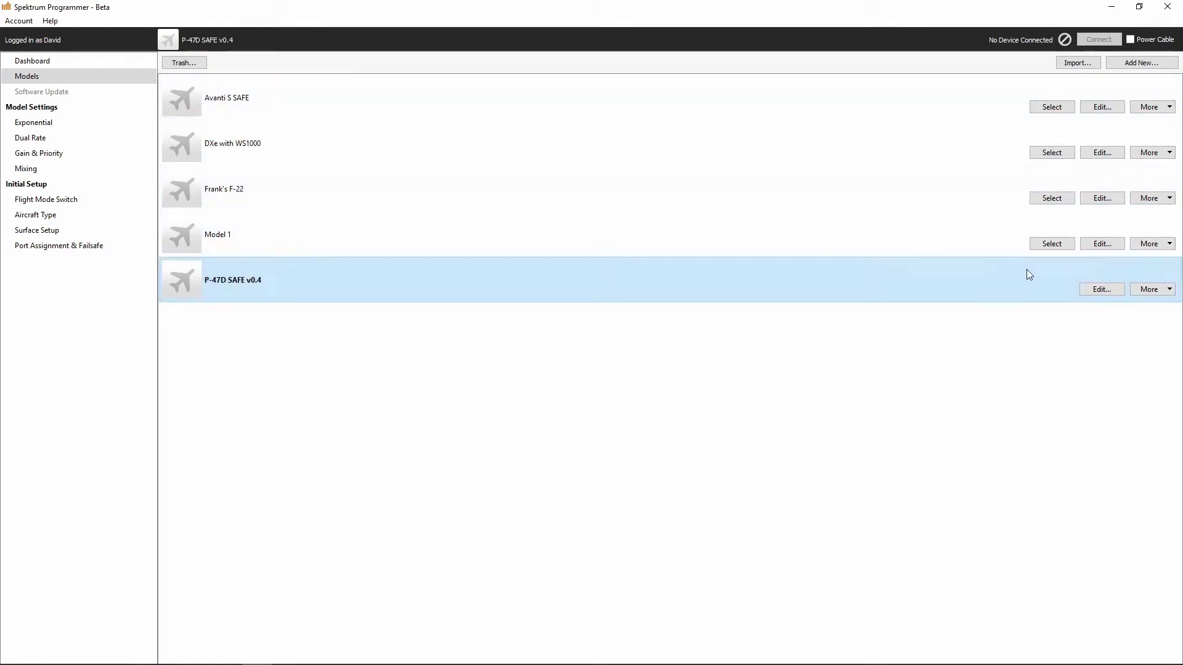
Open the More menu for P-47D SAFE v0.4 and close it without choosing anything.
left_click(1161, 290)
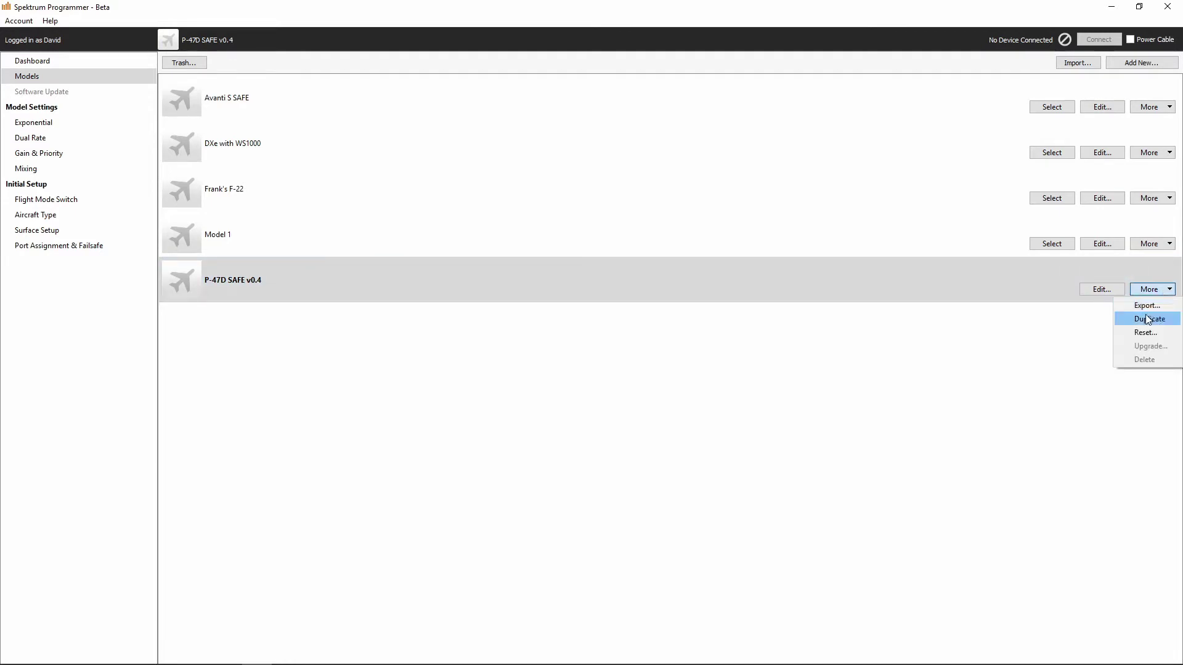
left_click(696, 420)
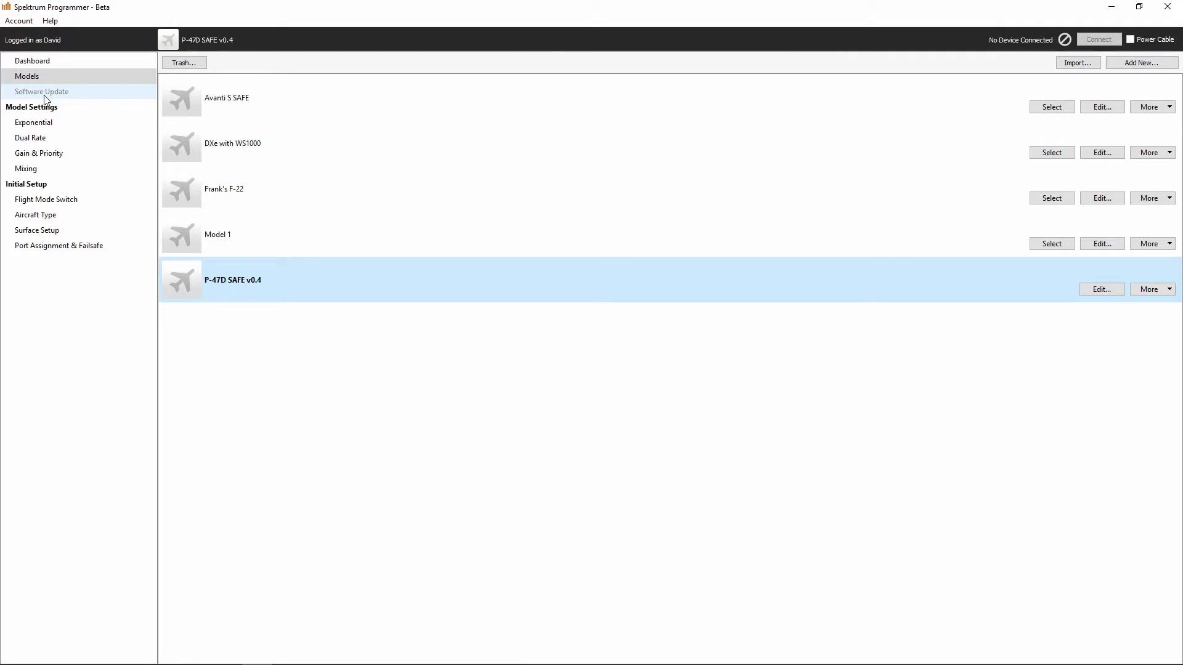
Open Exponential and view the roll, pitch and yaw curves, all at 0%.
left_click(29, 126)
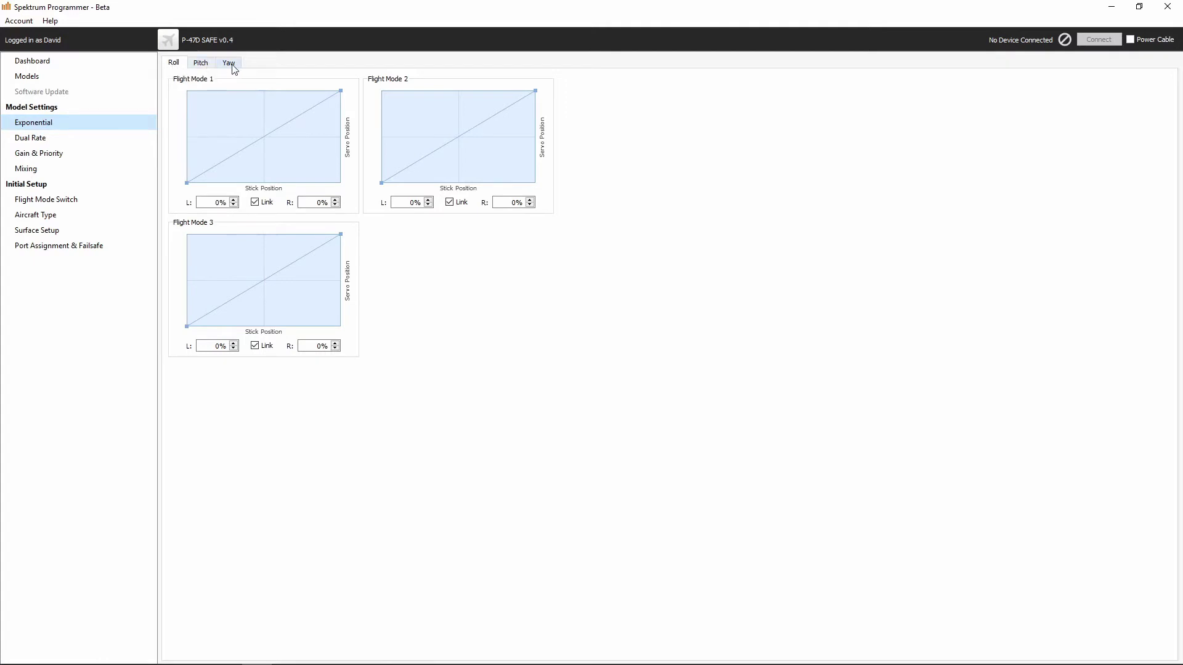
left_click(201, 69)
left_click(175, 65)
left_click(201, 62)
left_click(235, 64)
Open Dual Rate and check yaw and roll rates, all 100% left and right.
left_click(34, 144)
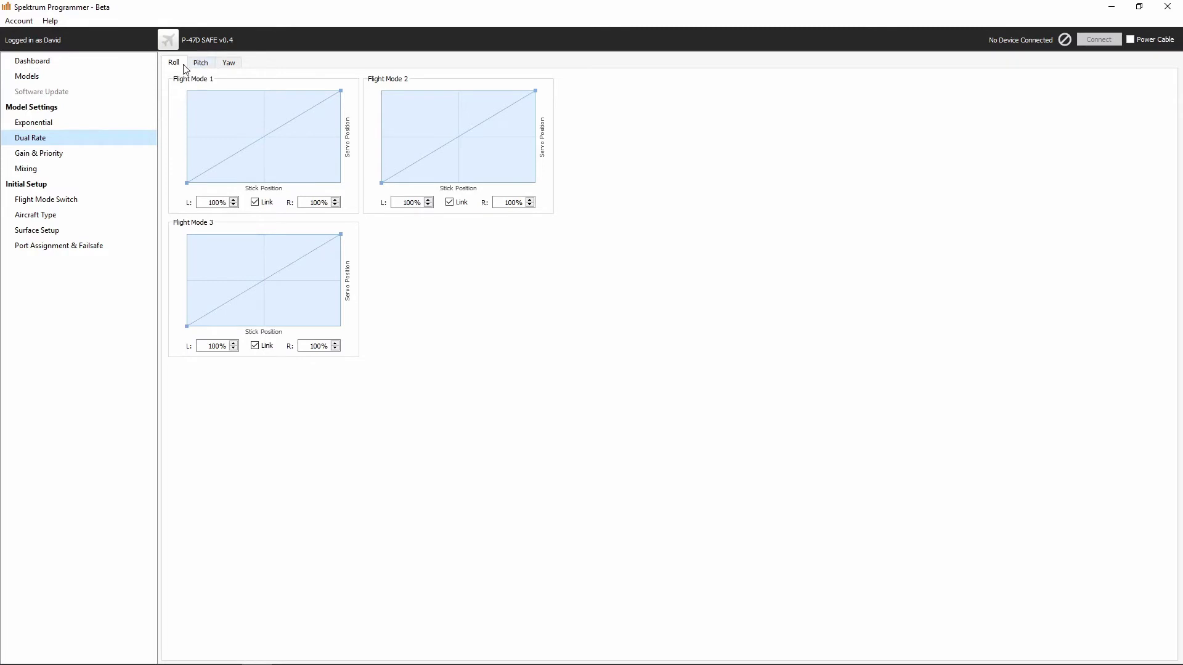
left_click(228, 63)
left_click(176, 63)
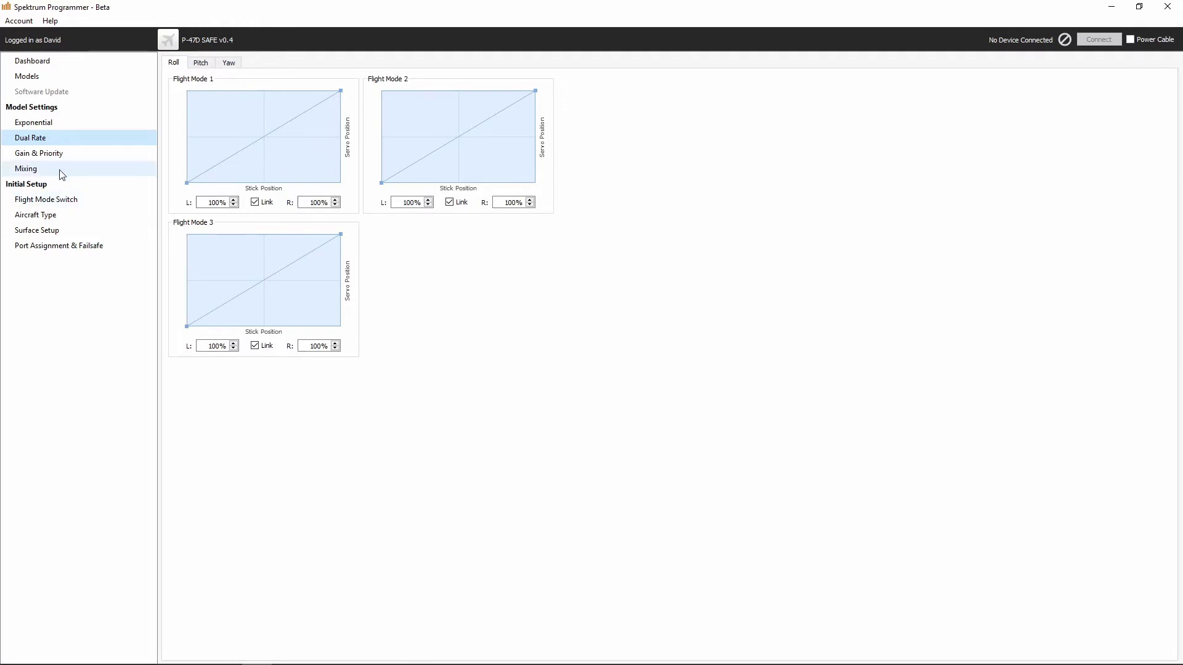
Check pitch, yaw and roll gain and priority values, then open the empty Mixing page.
left_click(36, 158)
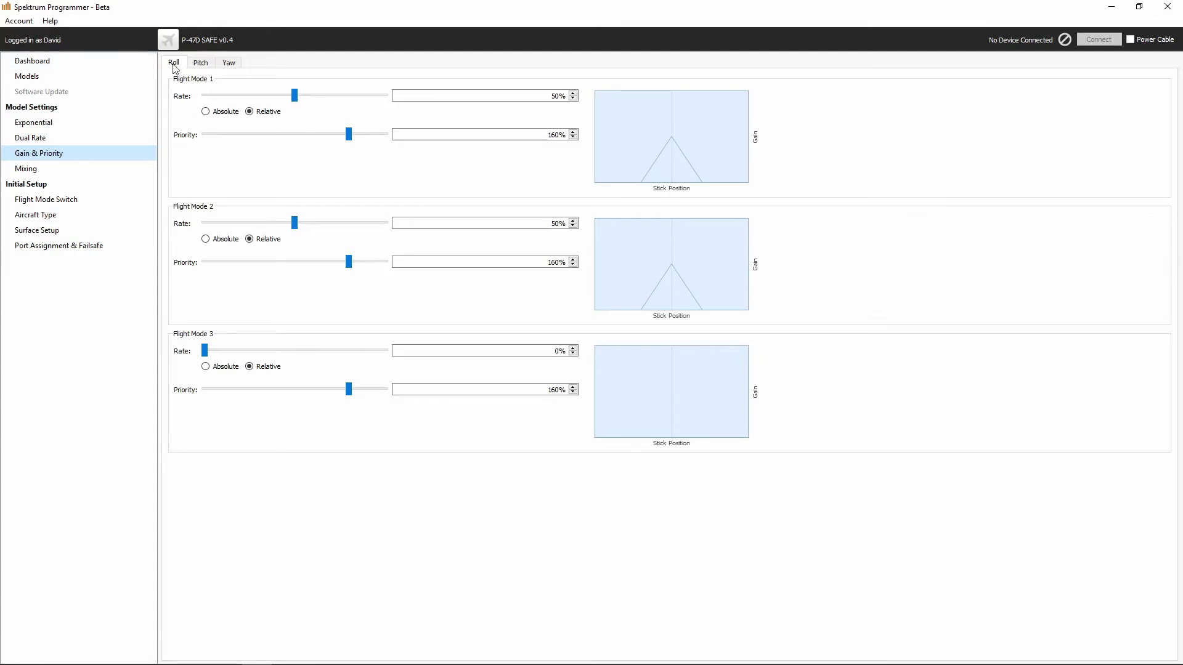
left_click(200, 64)
left_click(230, 64)
left_click(172, 65)
left_click(31, 173)
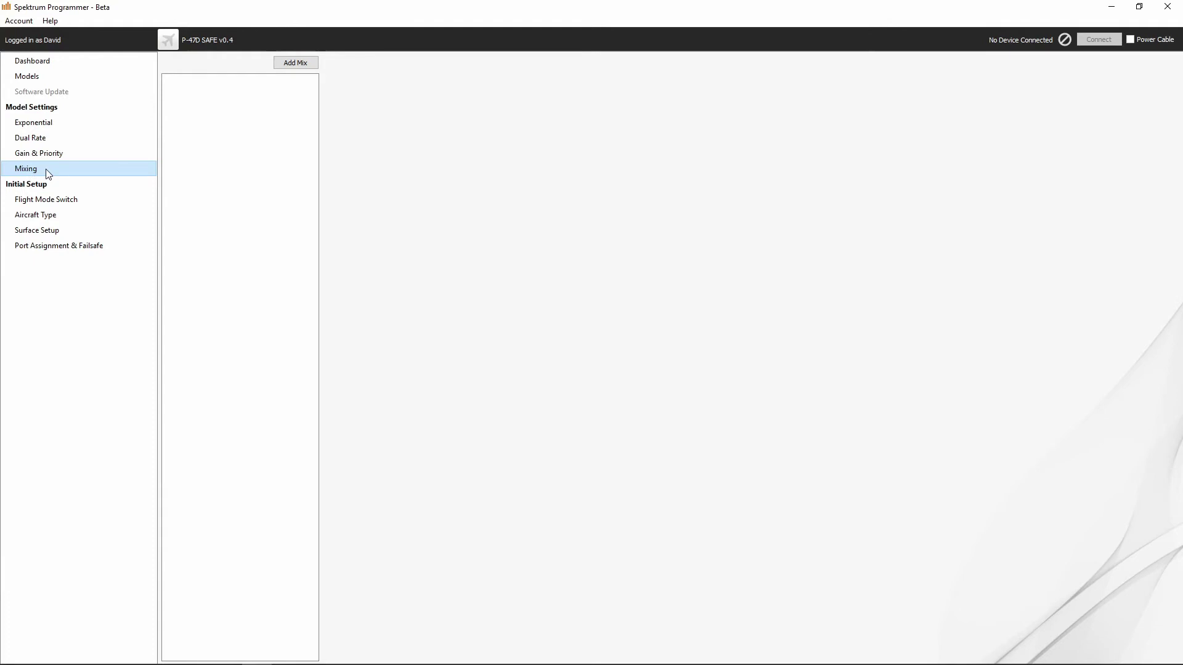
Open Flight Mode Switch (Gear), revisit Exponential, Dual Rate and Gain & Priority, then return.
left_click(29, 204)
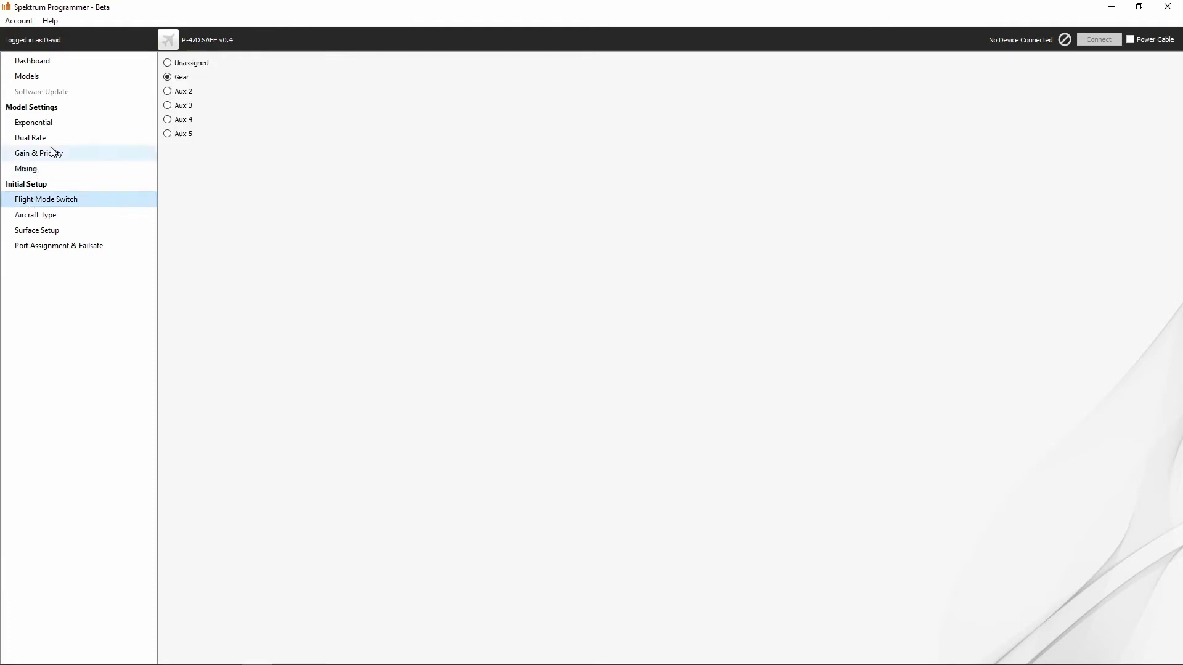
left_click(33, 128)
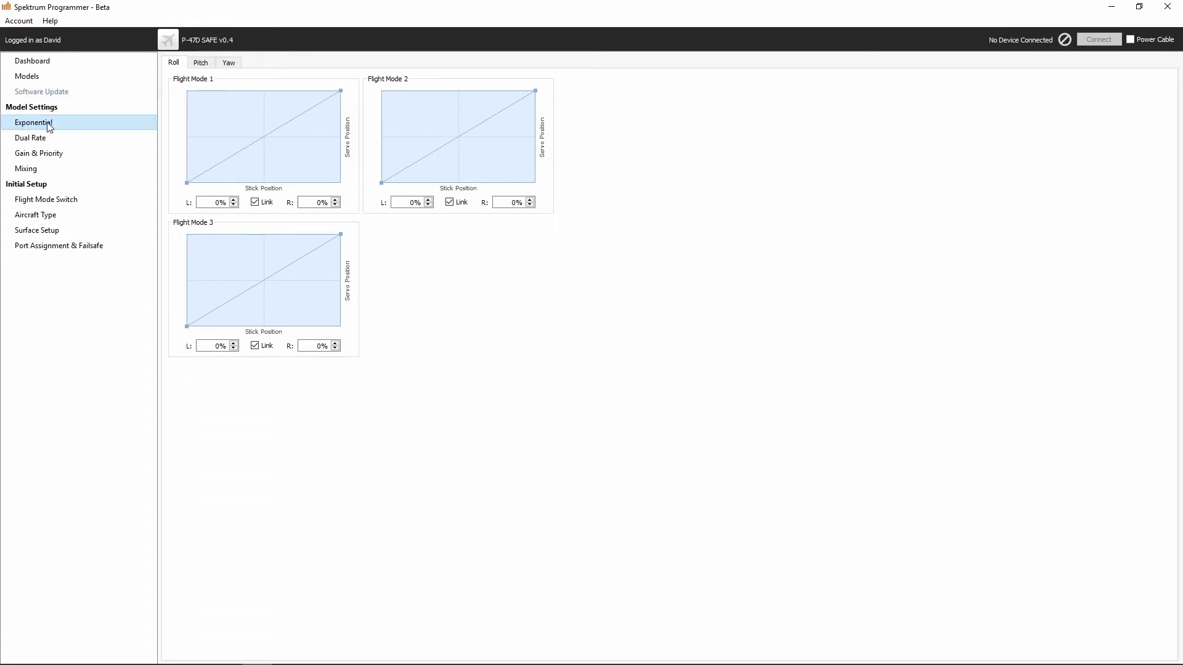
left_click(28, 138)
left_click(25, 154)
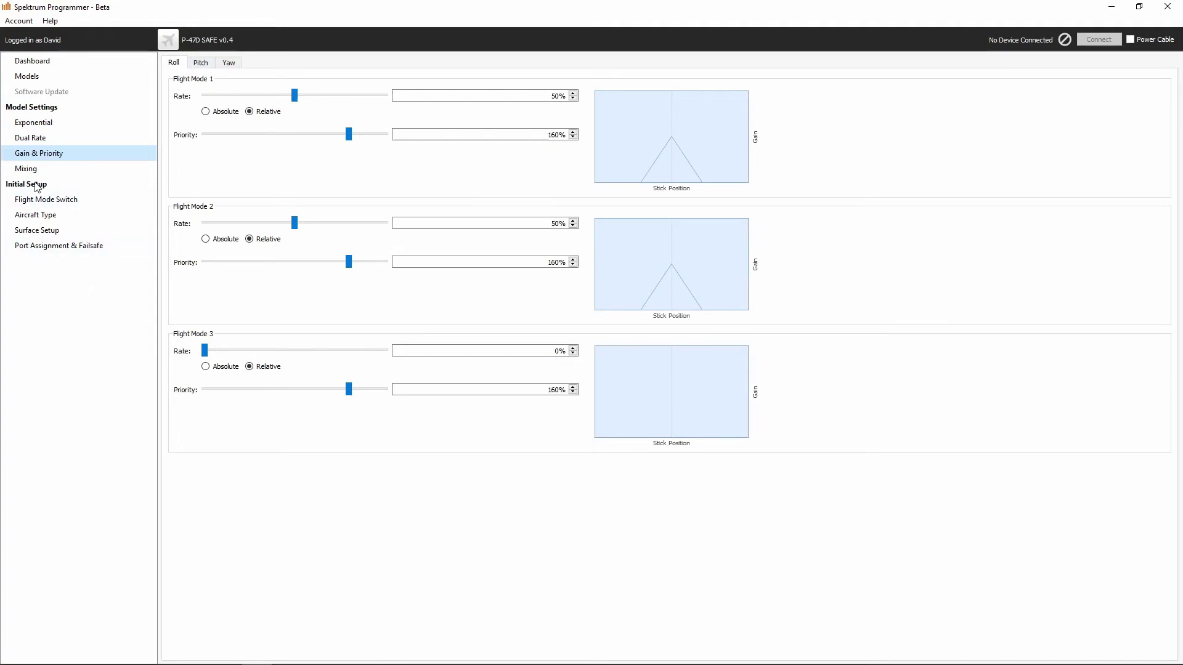
left_click(52, 203)
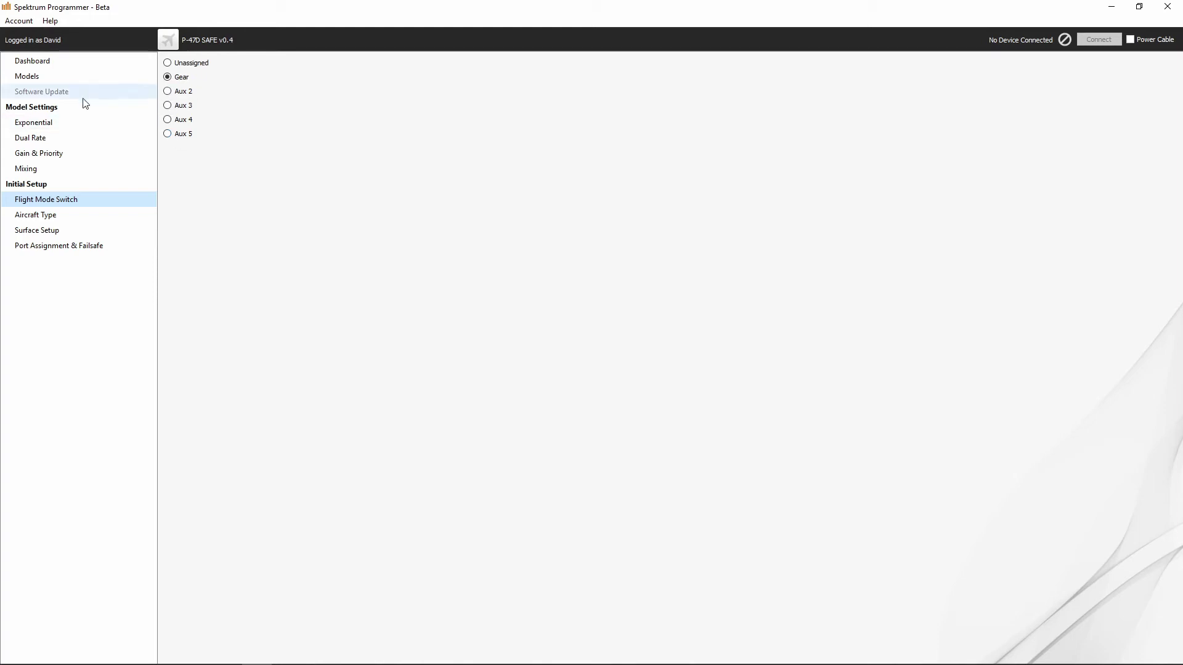
Show the Aircraft Type page, with wing type and tail type both Normal.
left_click(29, 220)
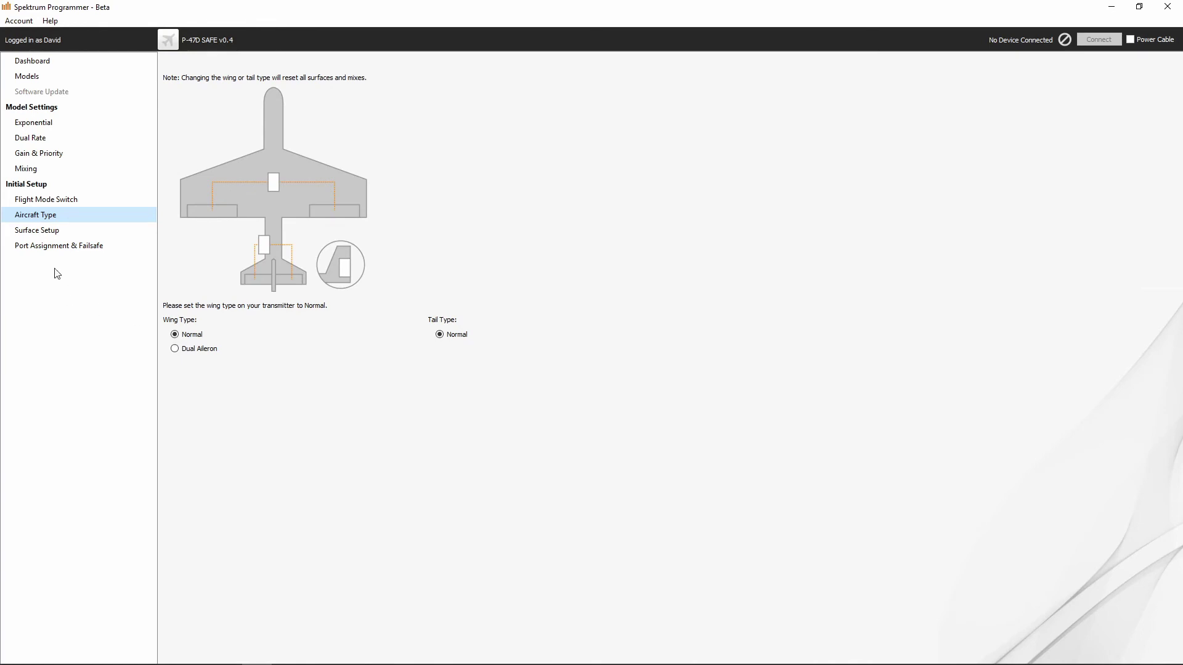
In Surface Setup, view the aileron, elevator and rudder settings, ending on aileron's 100% travel and 0 subtrim.
left_click(39, 238)
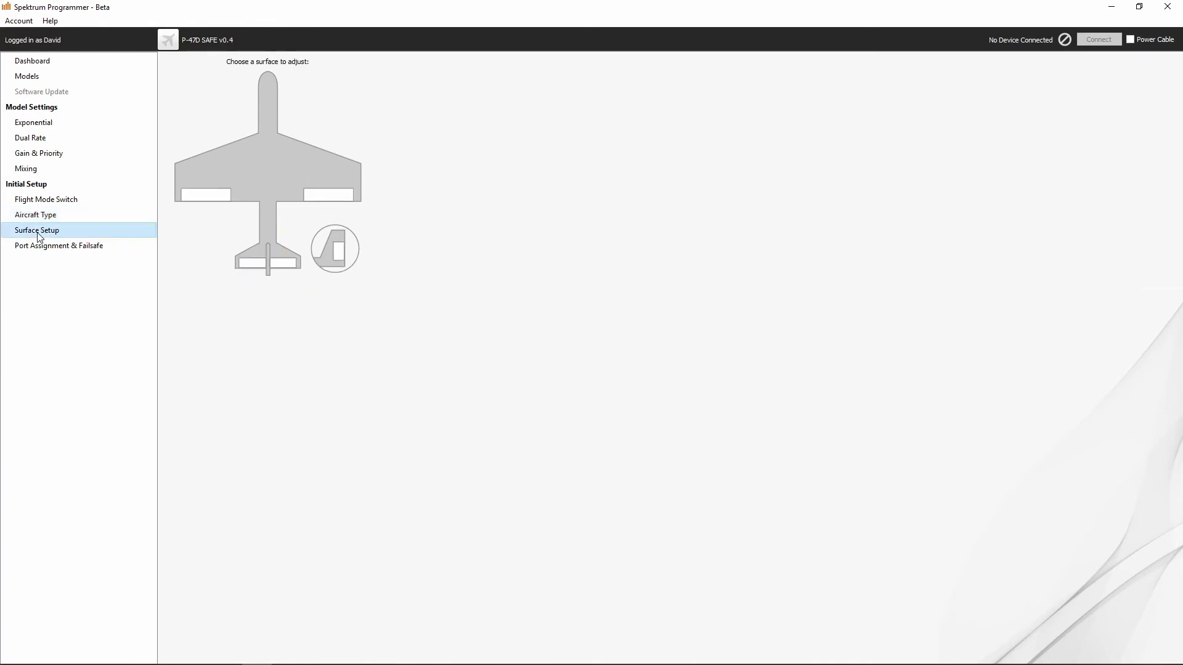
left_click(194, 200)
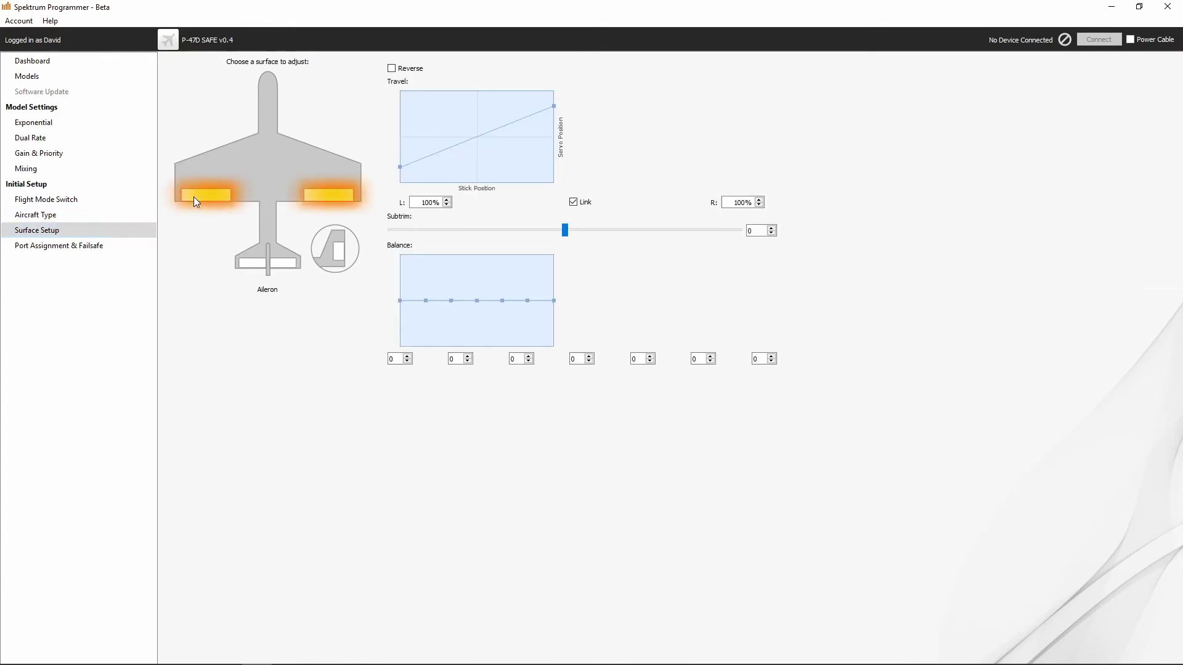
left_click(259, 271)
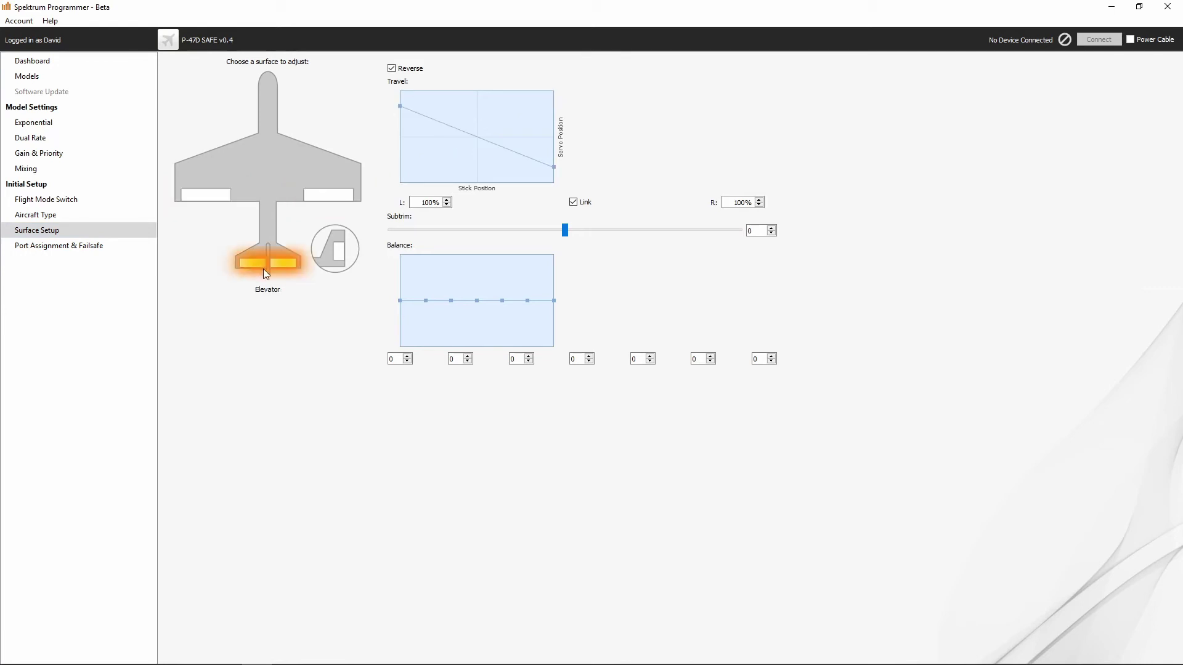
left_click(341, 256)
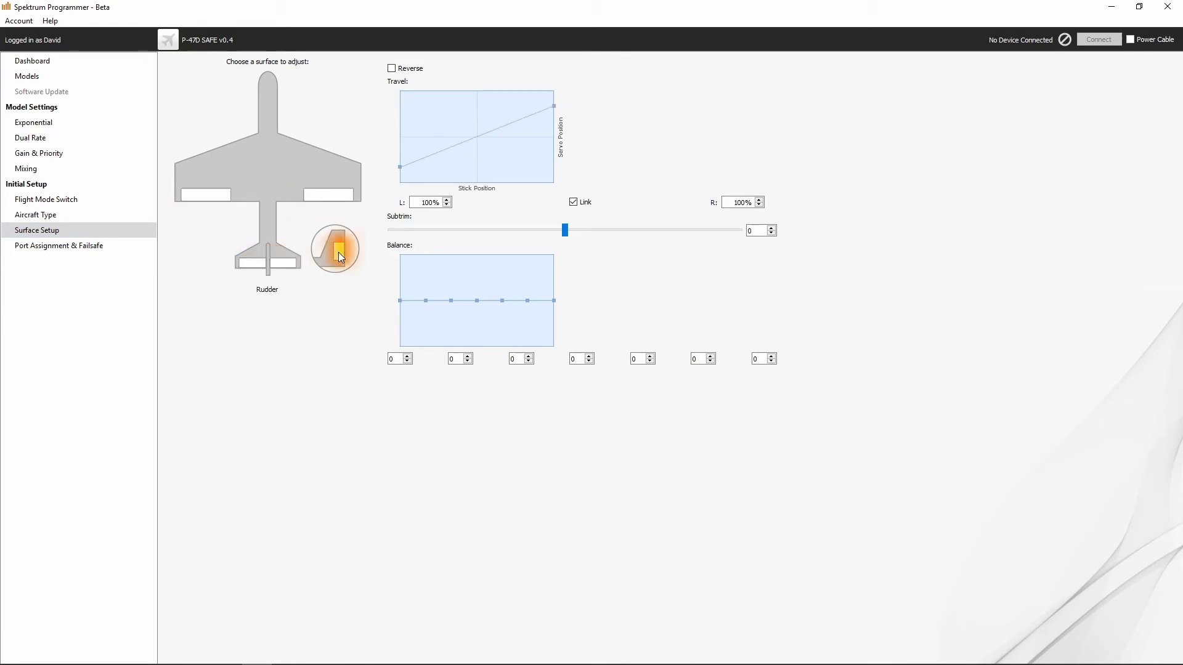
left_click(198, 194)
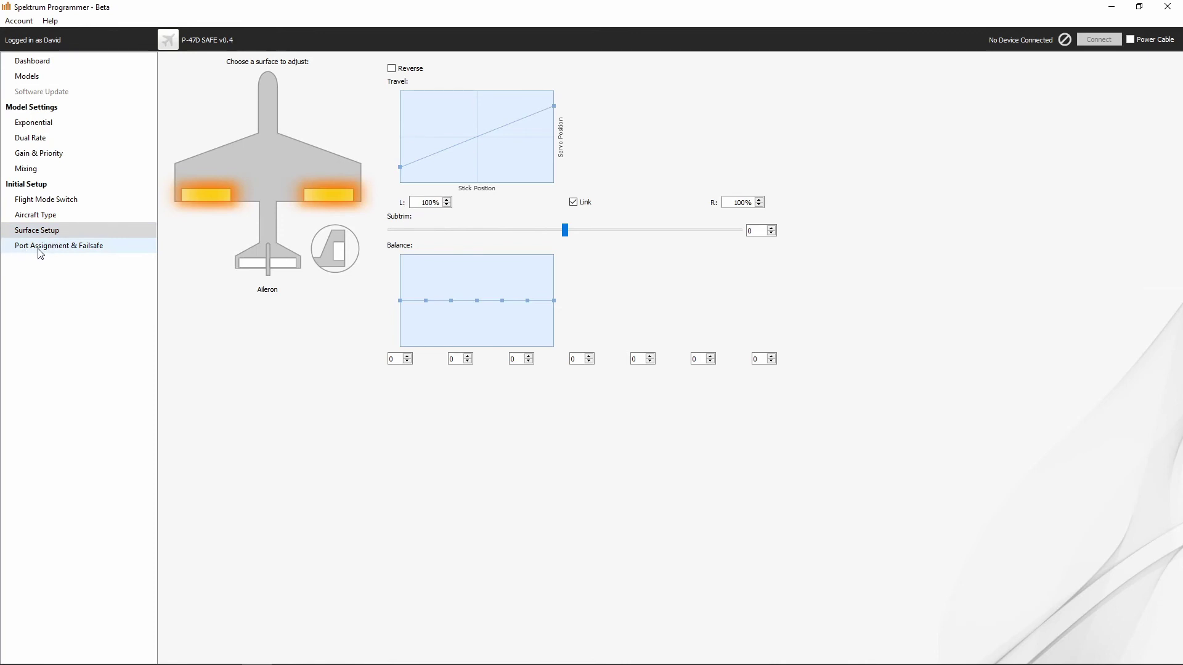
Show Port Assignment & Failsafe, checking the aileron port choices but keeping ailerons on port 2.
left_click(40, 252)
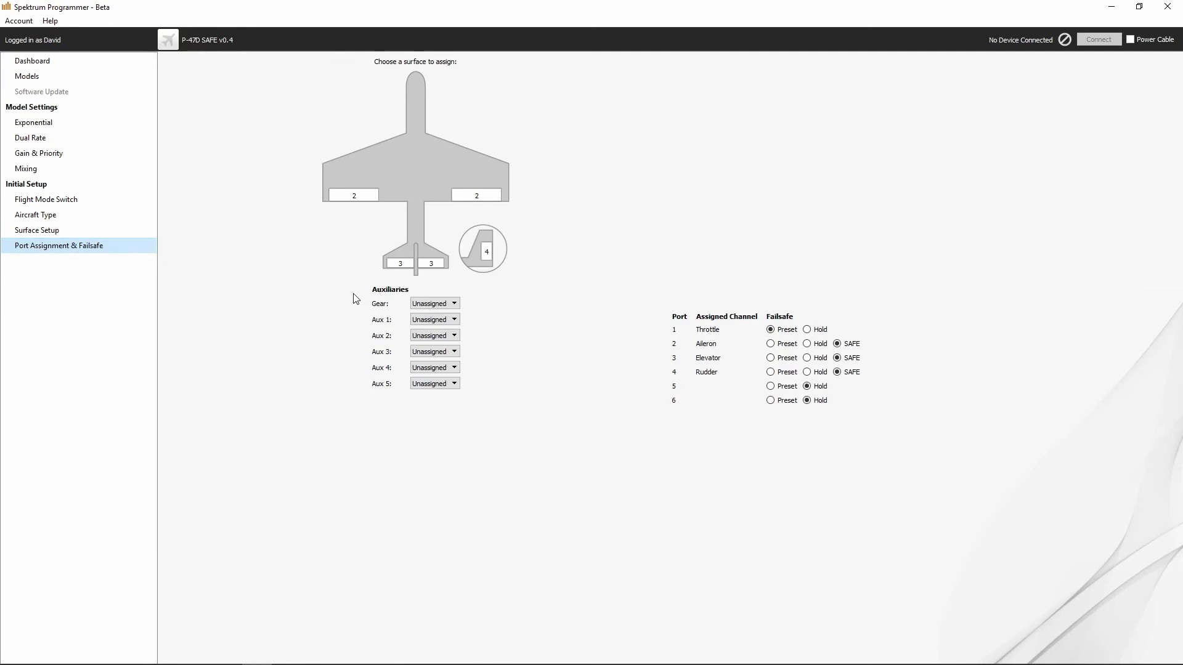
left_click(355, 196)
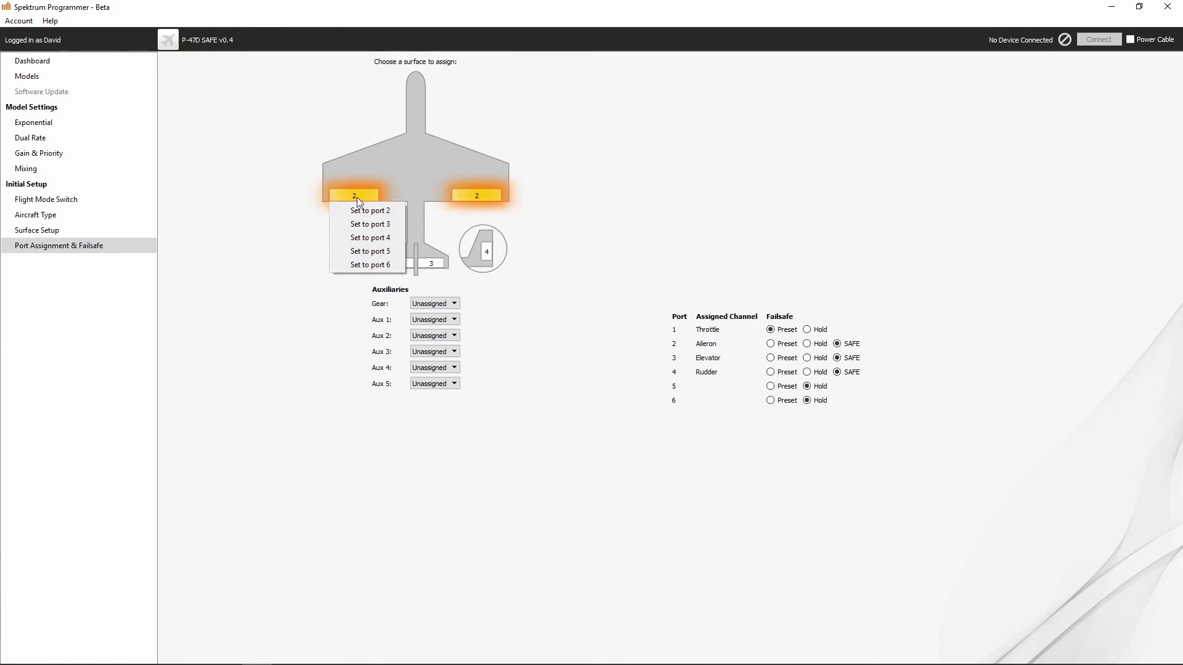
left_click(393, 176)
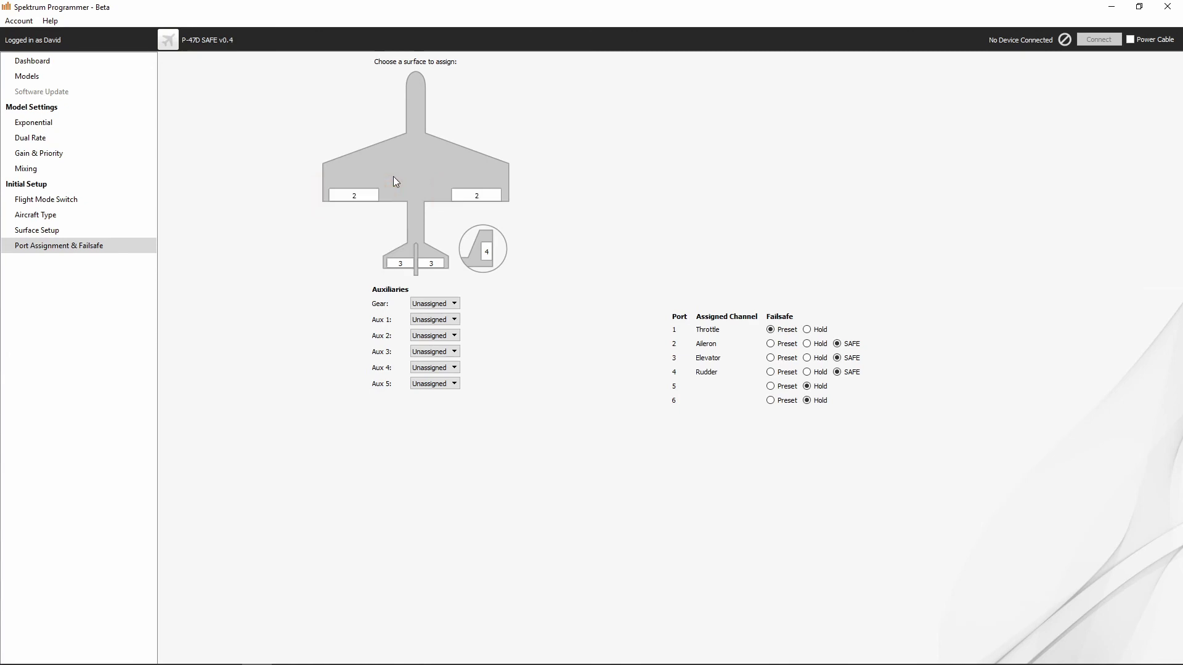